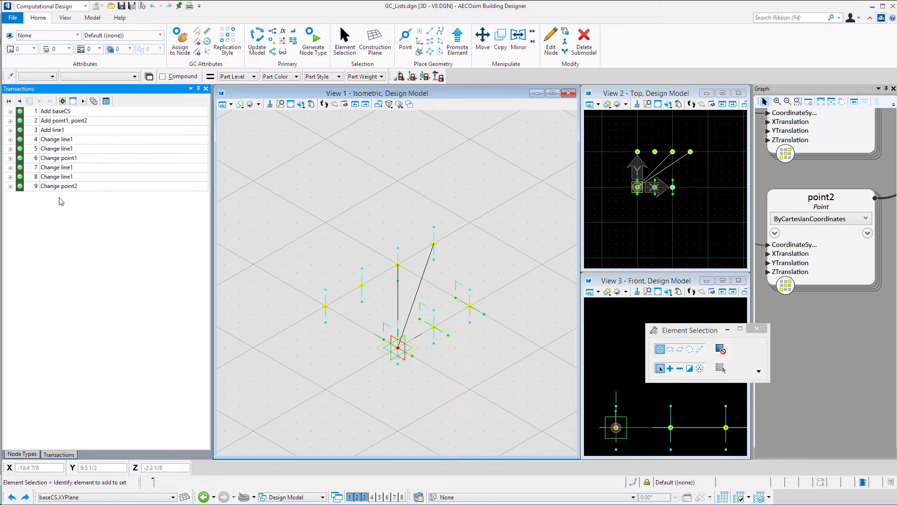
Rewind the model to before its first transaction, and replay all nine transactions one at a time.
left_click(10, 102)
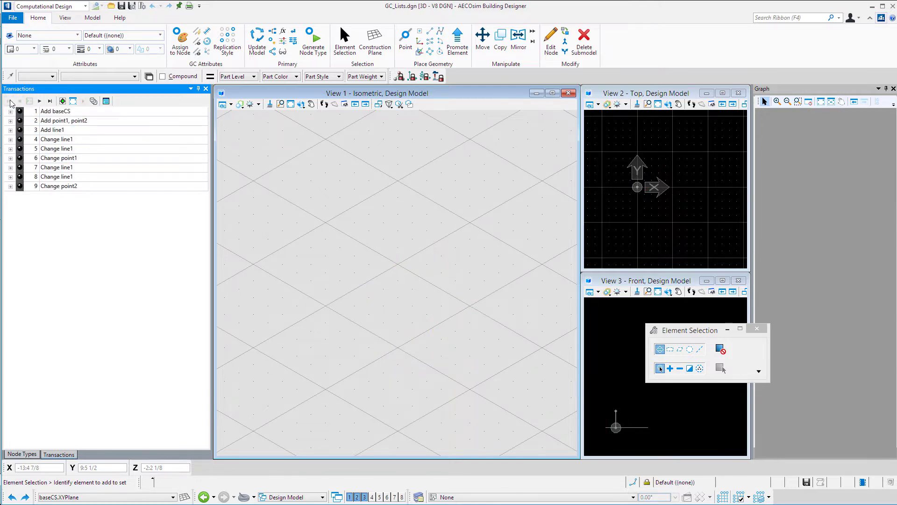
left_click(41, 101)
left_click(40, 101)
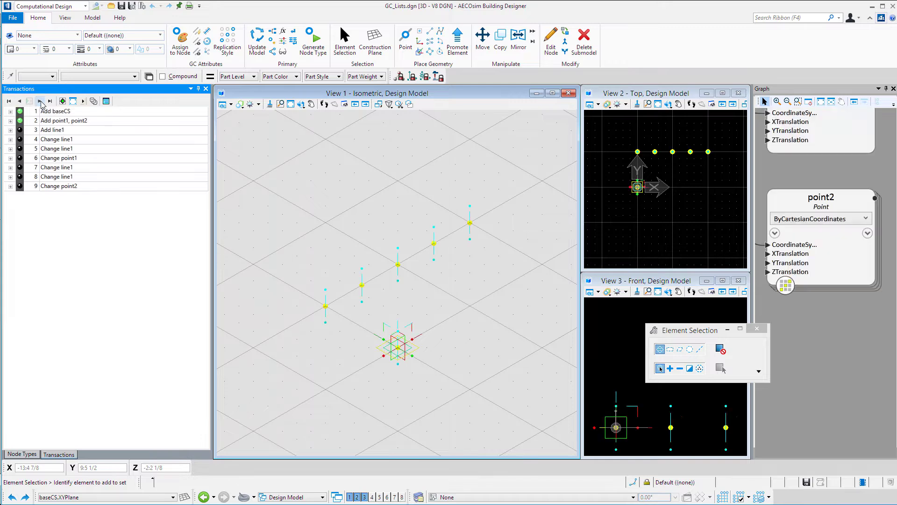
left_click(40, 102)
left_click(40, 101)
left_click(41, 102)
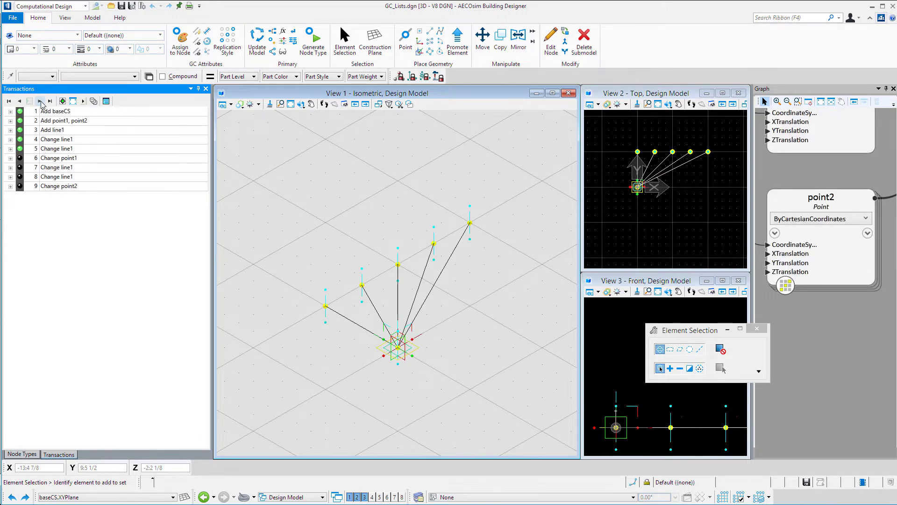
left_click(41, 101)
left_click(40, 101)
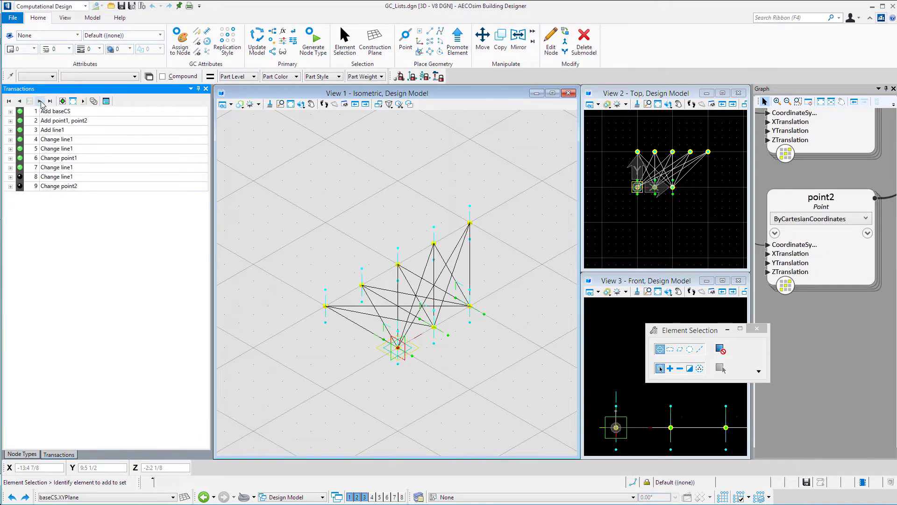
left_click(40, 101)
left_click(41, 101)
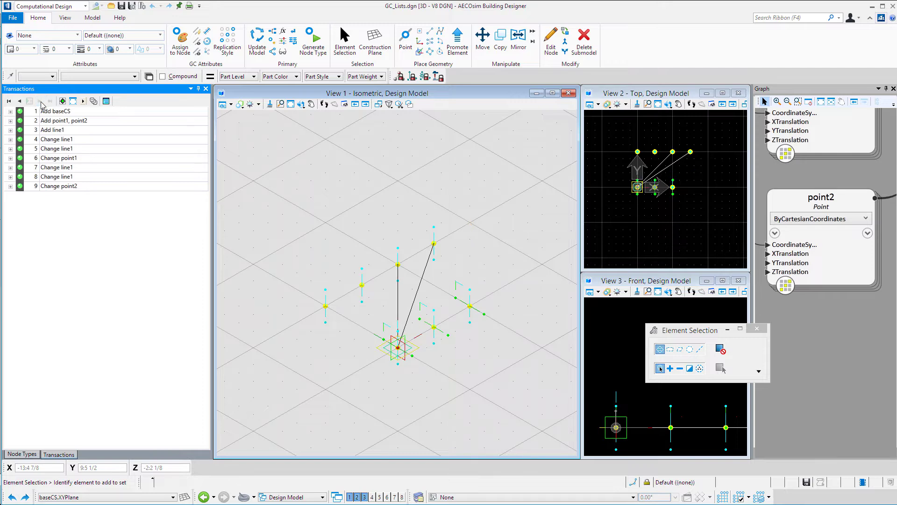
right_click(59, 124)
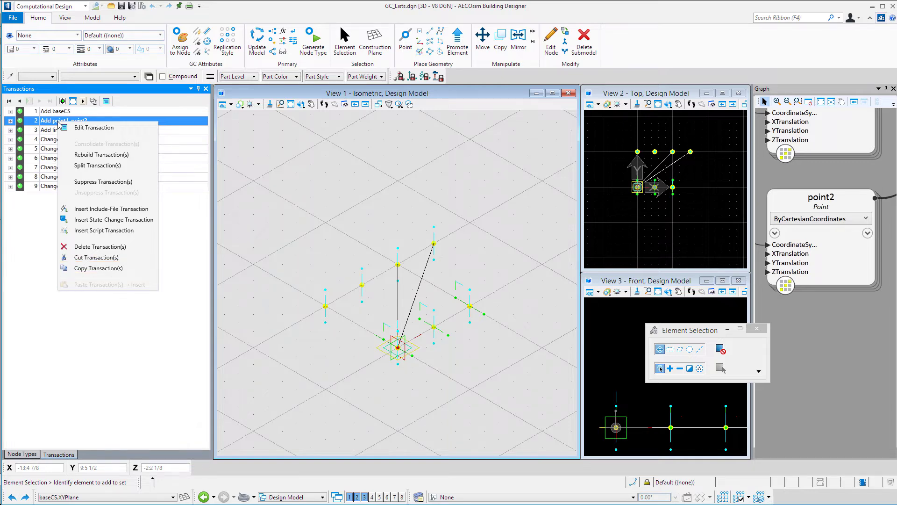
left_click(37, 232)
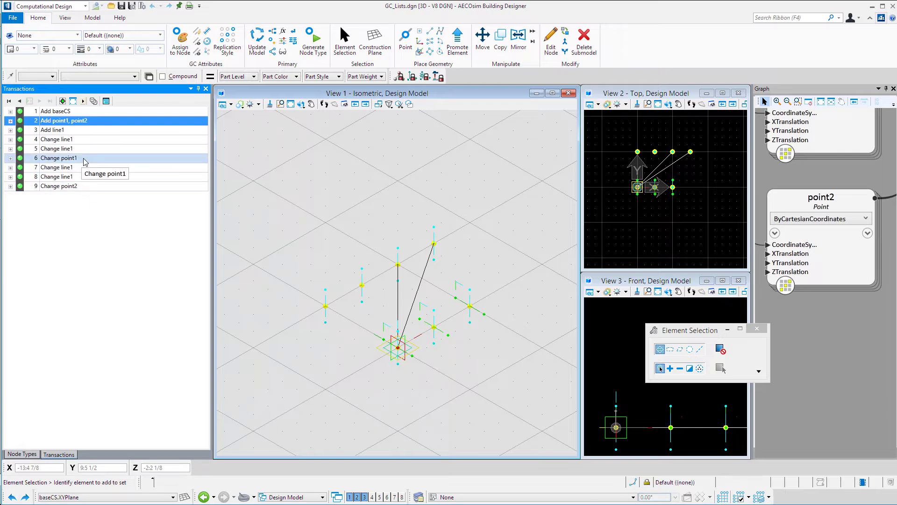
double_click(75, 159)
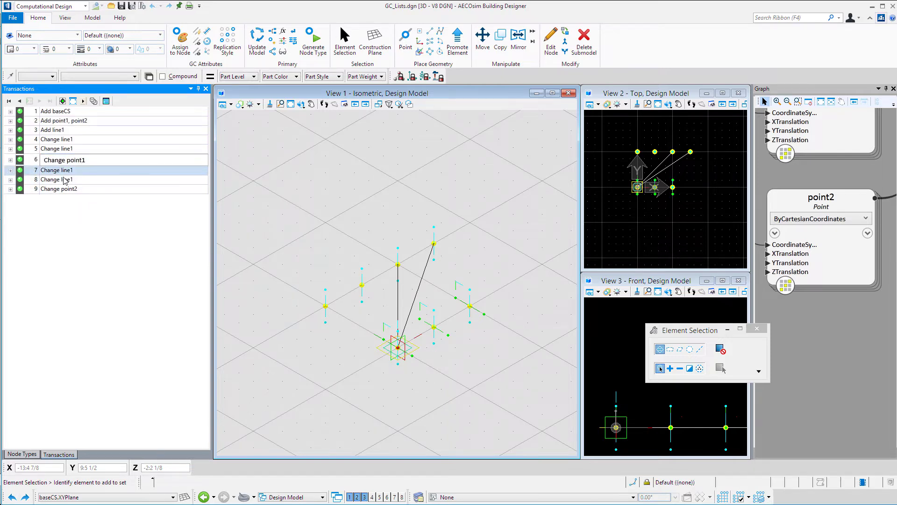
left_click(47, 170)
Suppress transaction 6, Change point1, and replay the transactions after it one by one.
right_click(34, 161)
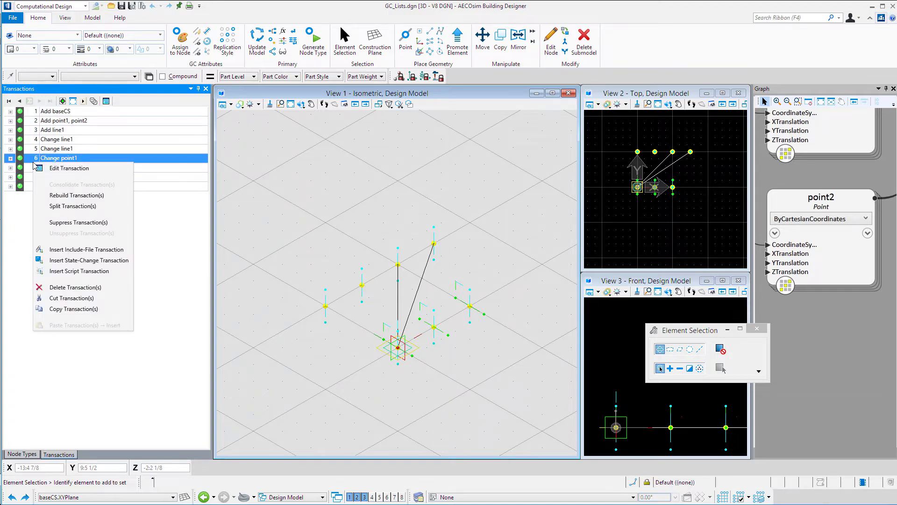
left_click(76, 223)
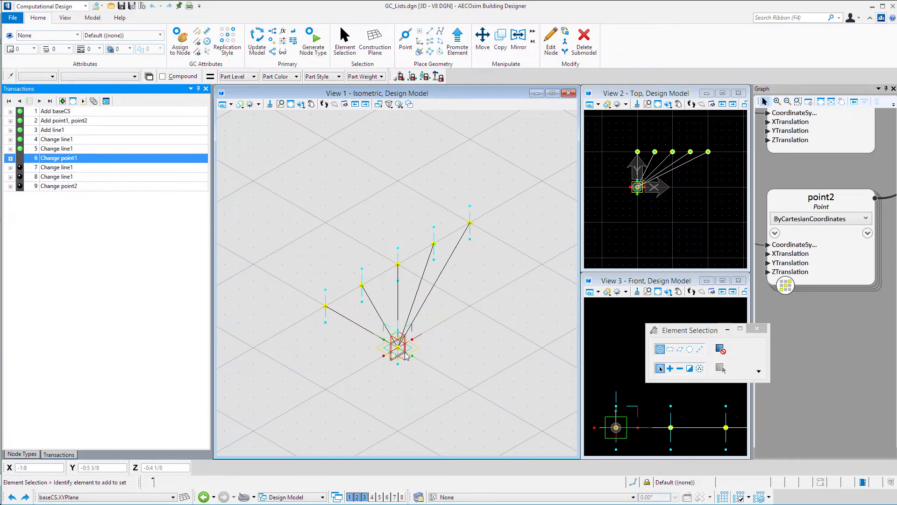
left_click(39, 101)
left_click(40, 102)
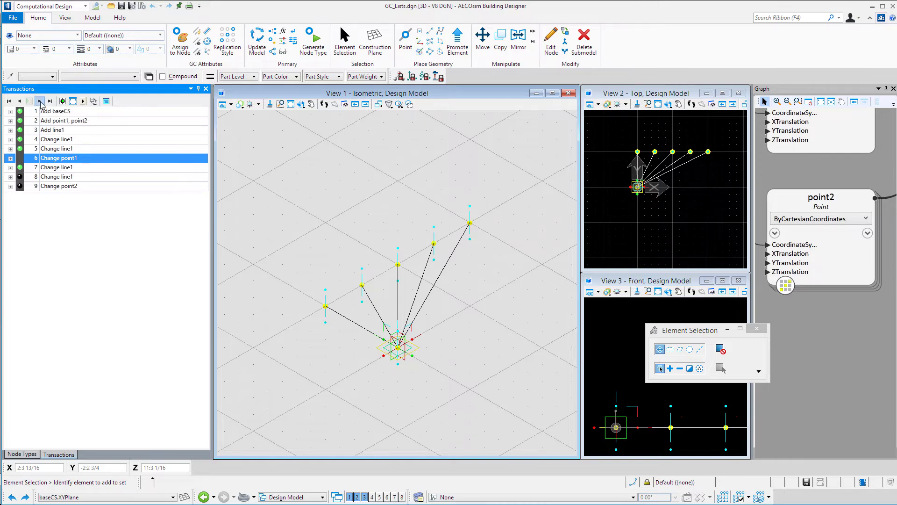
left_click(40, 101)
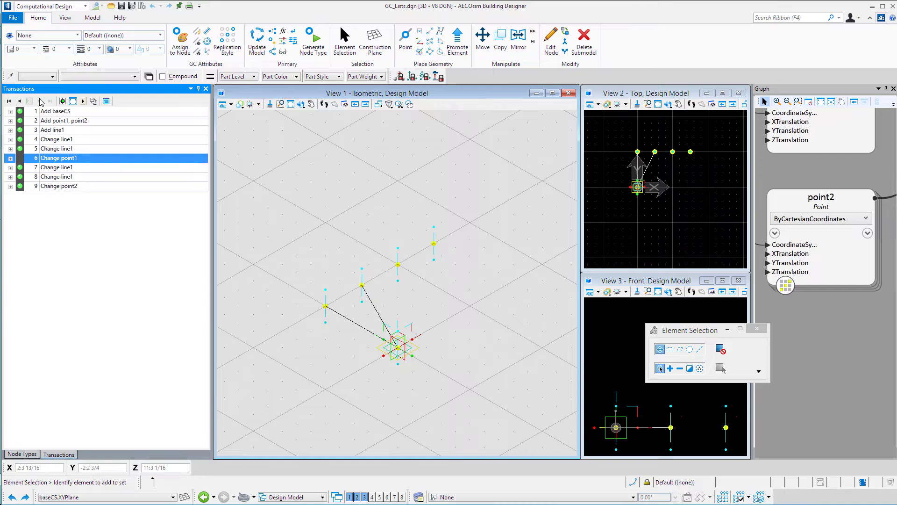
Unsuppress transaction 6, Change point1, and replay it and the following transactions up to Change point2.
right_click(61, 159)
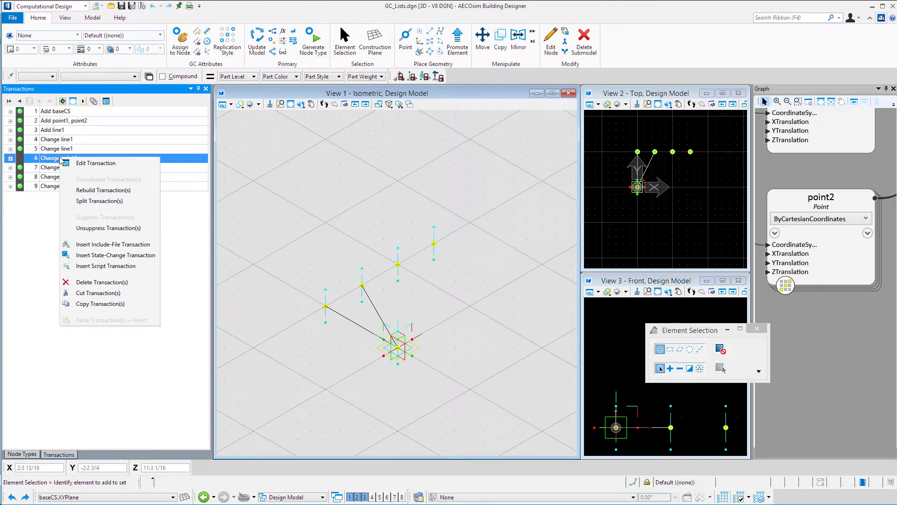
left_click(86, 228)
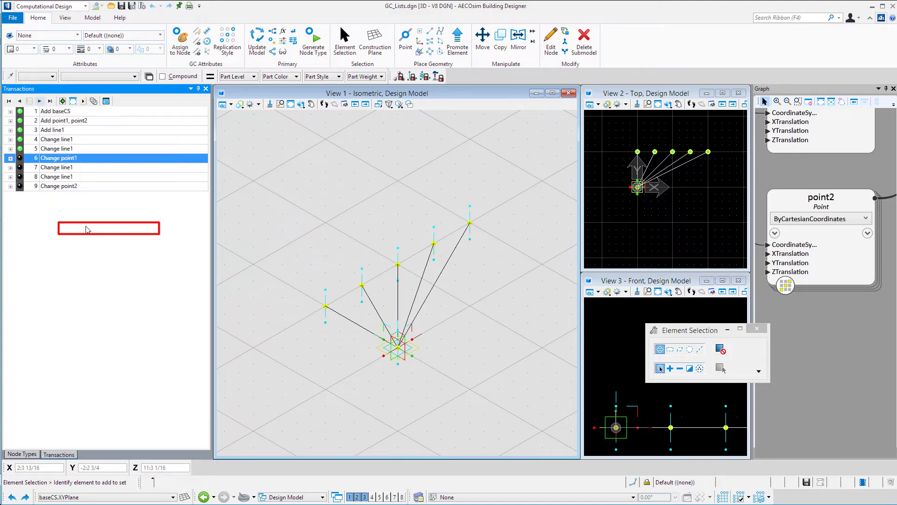
left_click(41, 101)
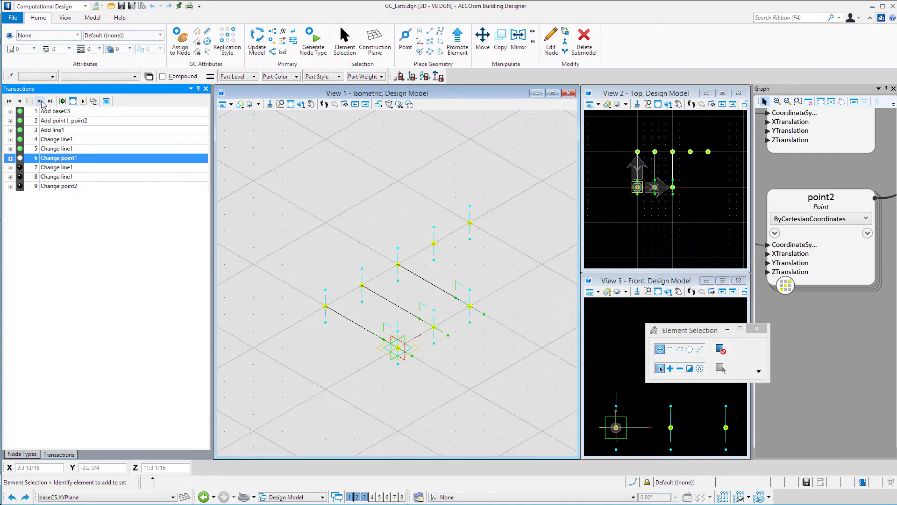
left_click(41, 101)
left_click(41, 101)
left_click(41, 101)
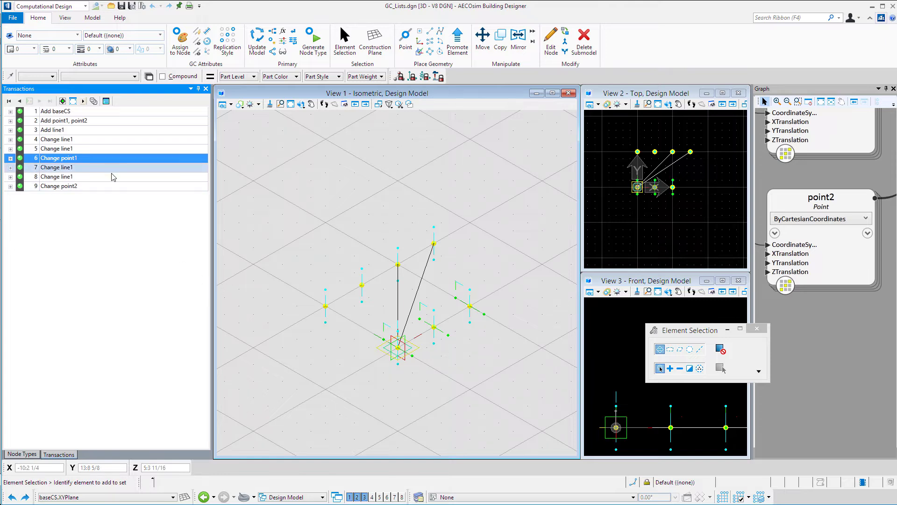
Consolidate the Add baseCS and Add point1, point2 transactions into a single transaction.
left_click(95, 113)
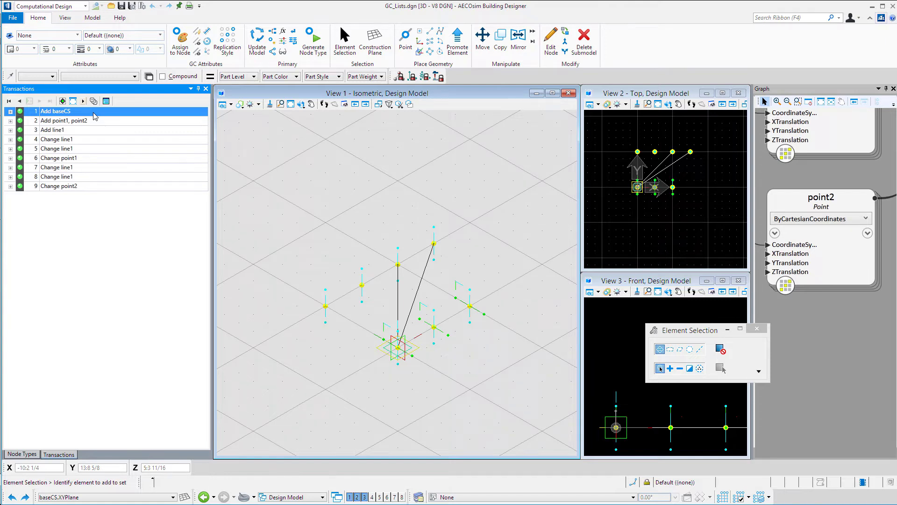
left_click(96, 121, "shift")
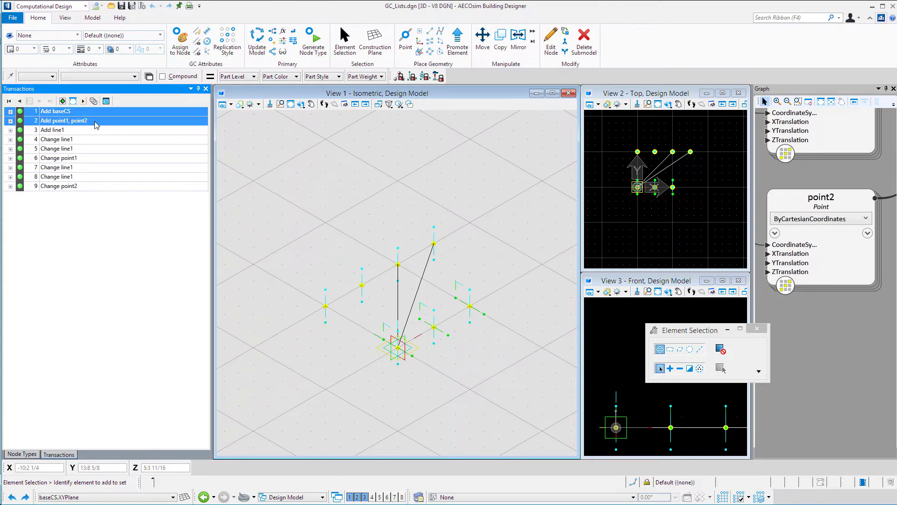
right_click(96, 124)
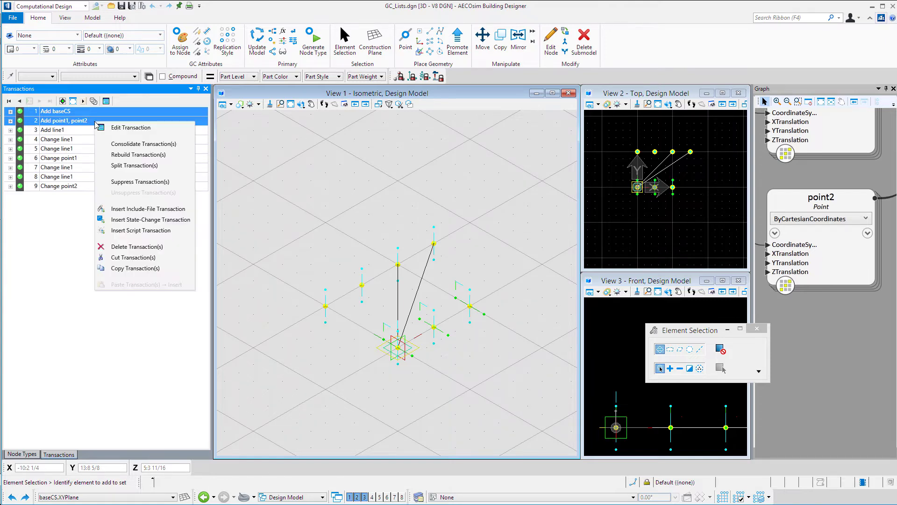
left_click(135, 145)
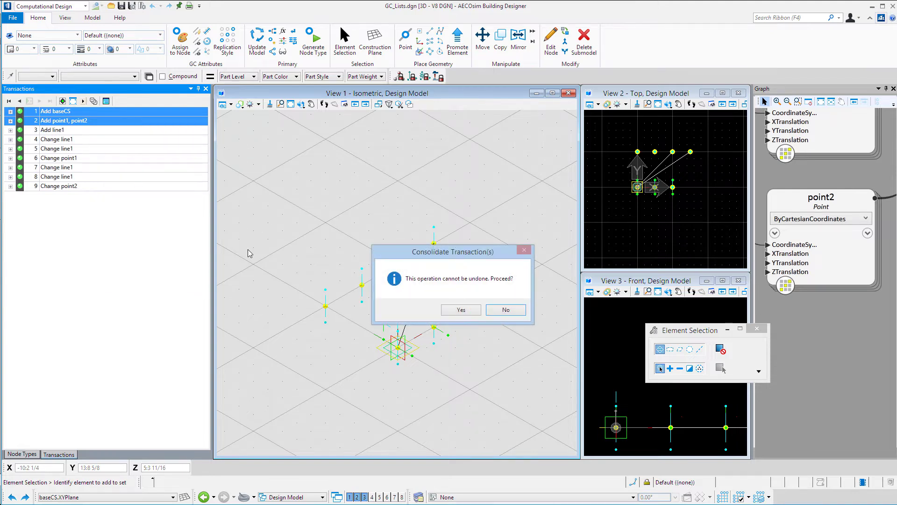
left_click(461, 311)
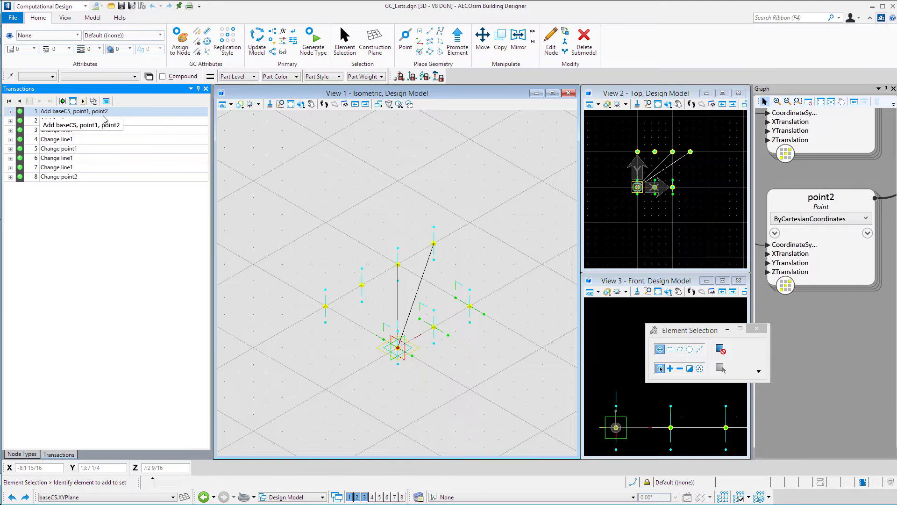
Rewind the model, replay the consolidated first transaction to examine its nodes in the graph, and play all remaining transactions.
left_click(8, 101)
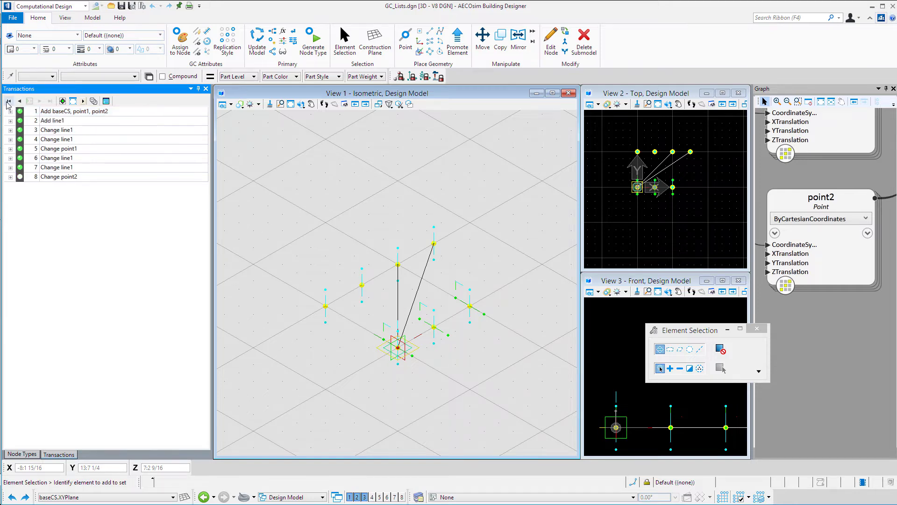
left_click(39, 101)
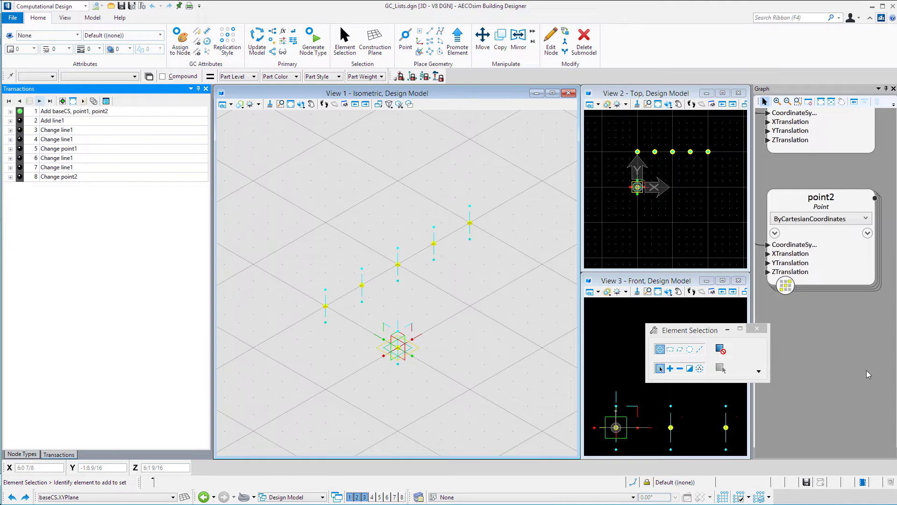
scroll(839, 354, "down", 4)
scroll(839, 354, "down", 2)
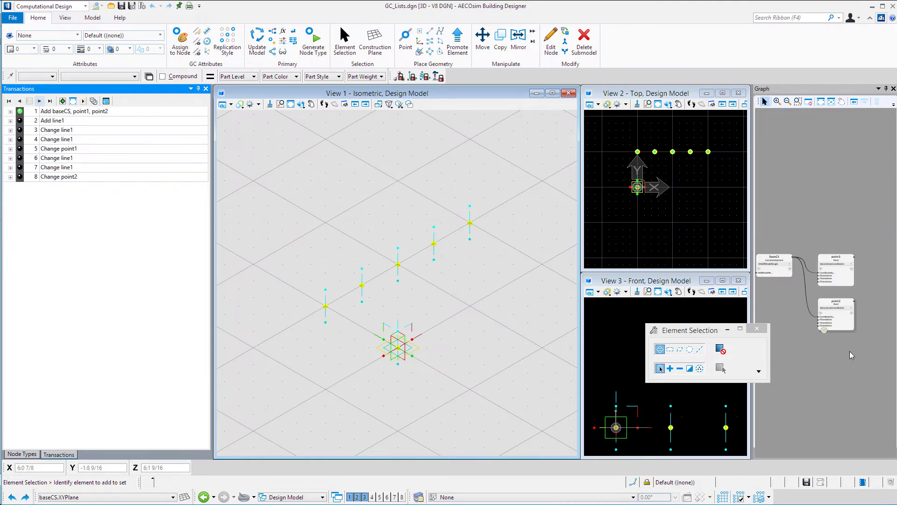
scroll(803, 376, "up", 2)
scroll(803, 375, "down", 2)
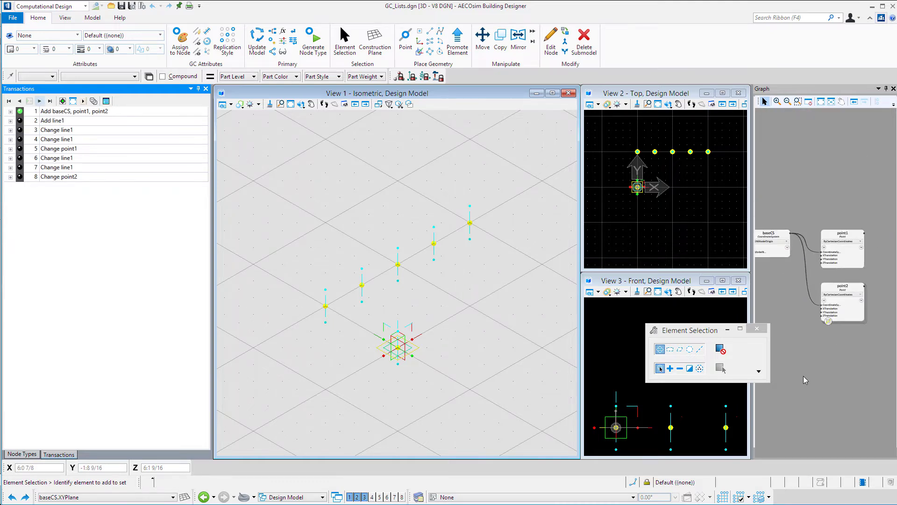
left_click(49, 101)
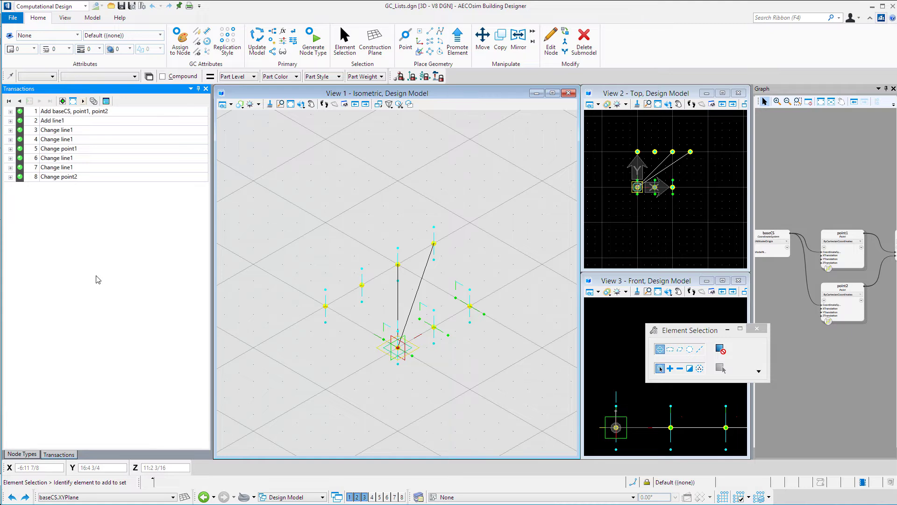
Split the Add baseCS, point1, point2 transaction into separate transactions for each node.
left_click(73, 112)
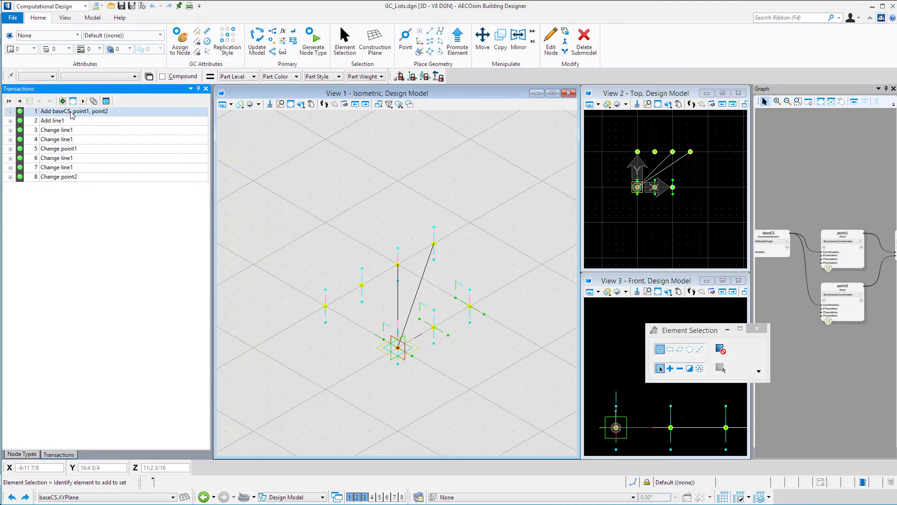
right_click(72, 114)
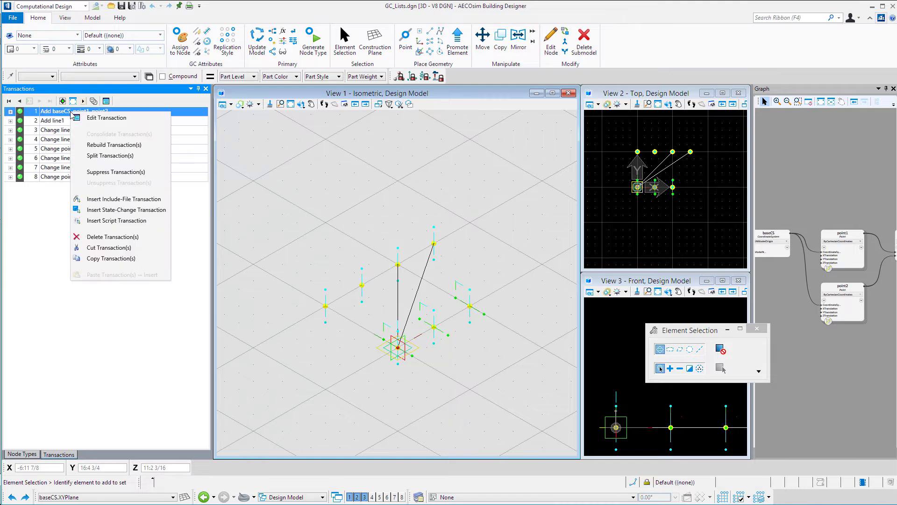
left_click(110, 156)
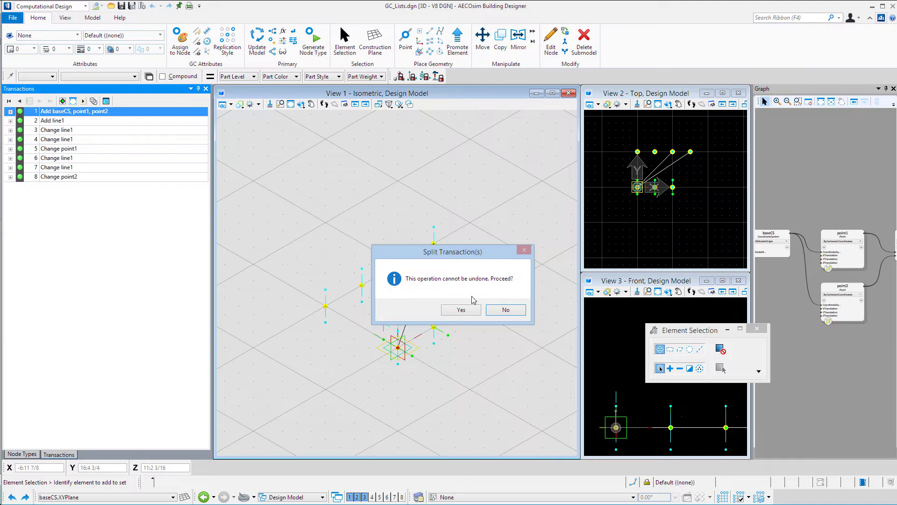
left_click(474, 310)
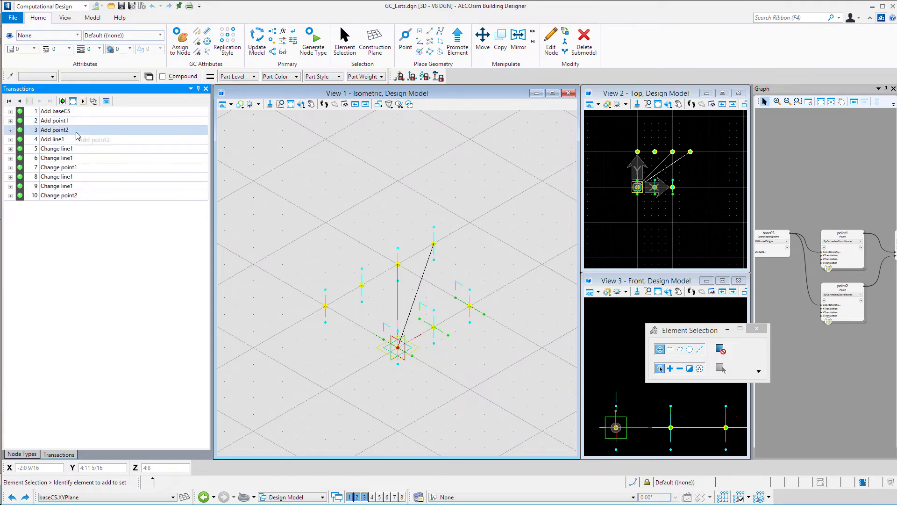
Rewind the model, replay the split baseCS, point1 and point2 transactions individually, and play all remaining transactions.
left_click(9, 100)
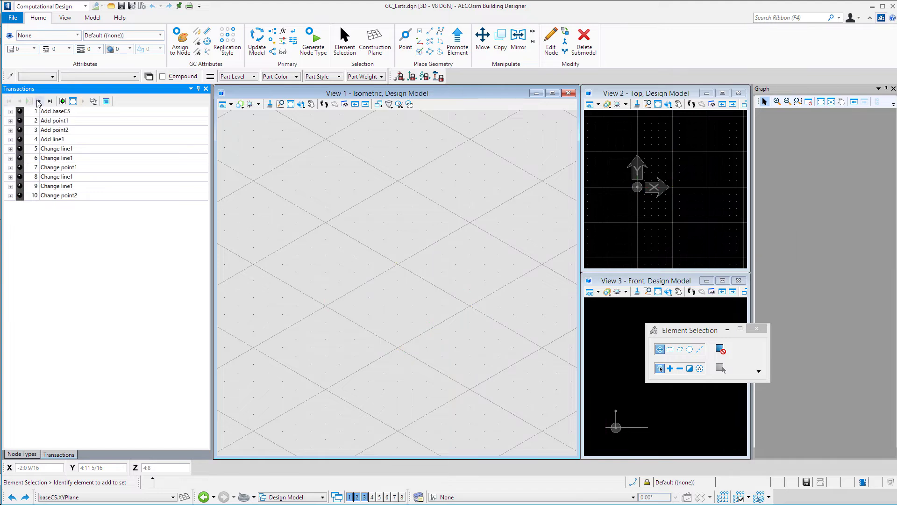
left_click(39, 101)
left_click(40, 101)
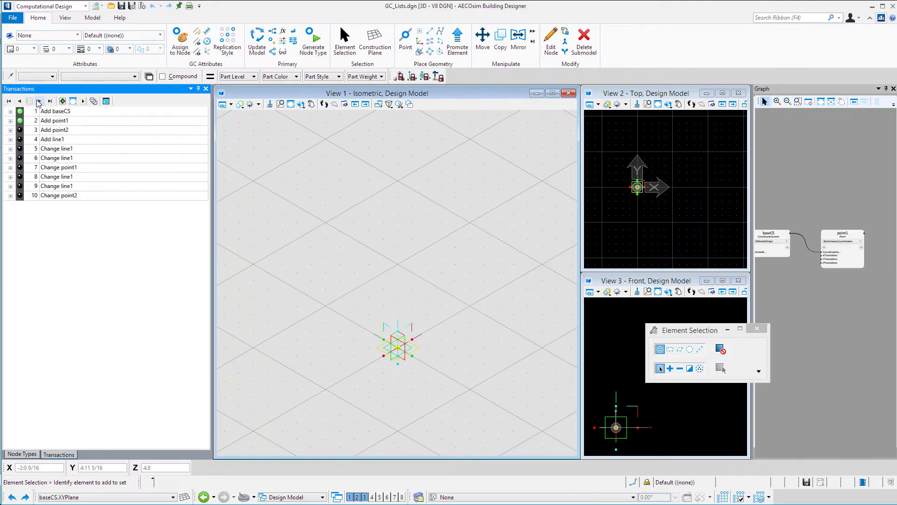
left_click(39, 101)
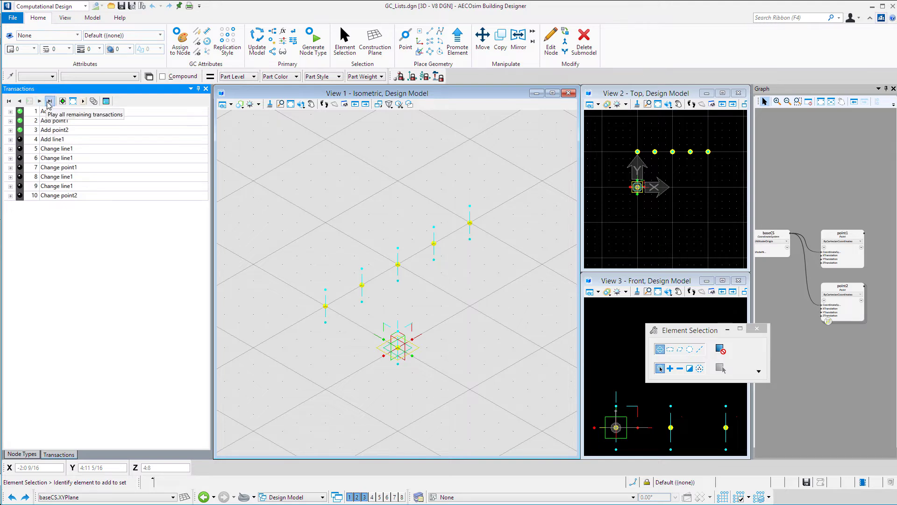
left_click(50, 101)
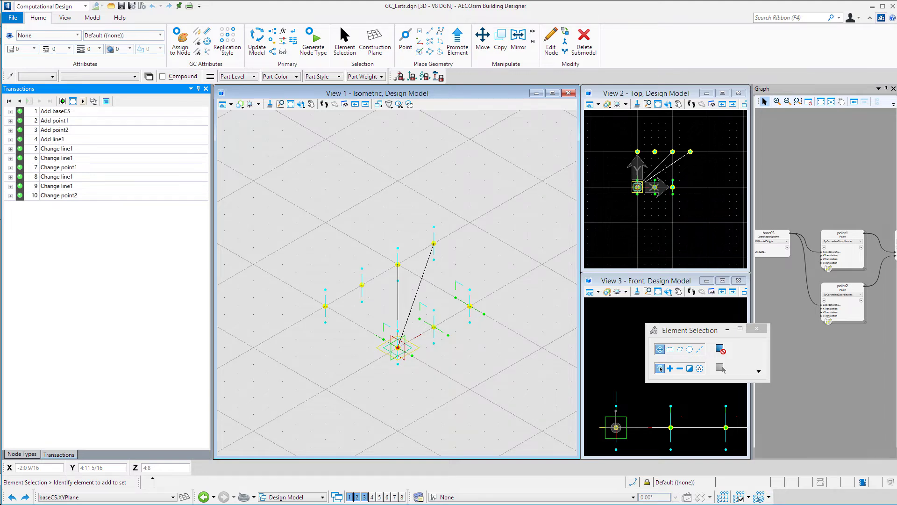
Cut the Change point1 transaction and paste it directly before the Add line1 transaction.
left_click(79, 168)
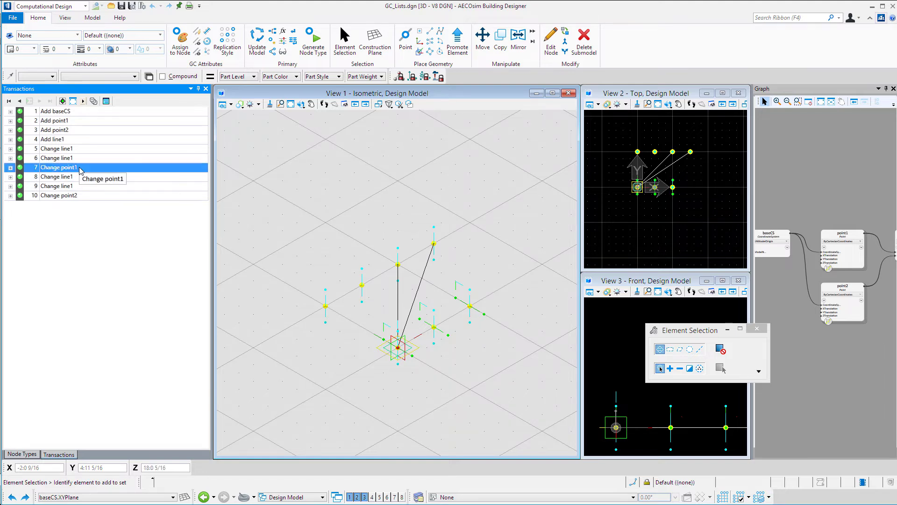
right_click(81, 170)
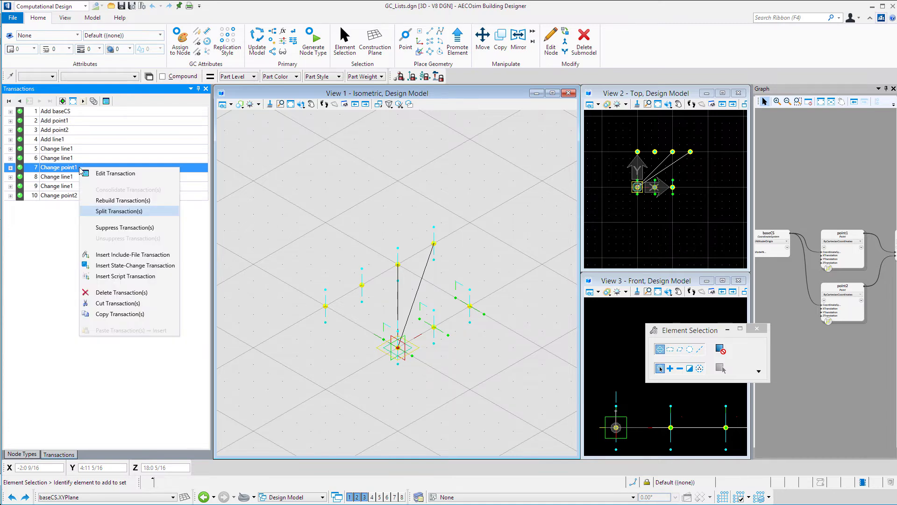
left_click(121, 303)
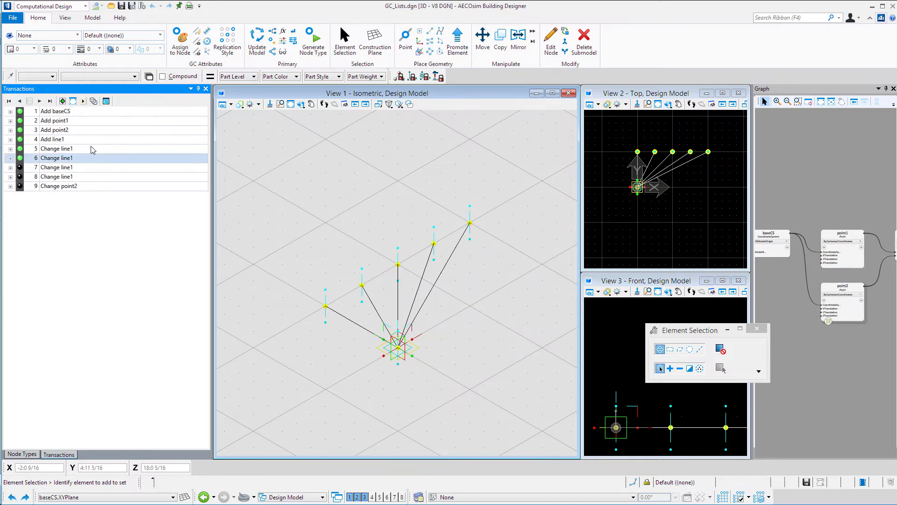
left_click(60, 140)
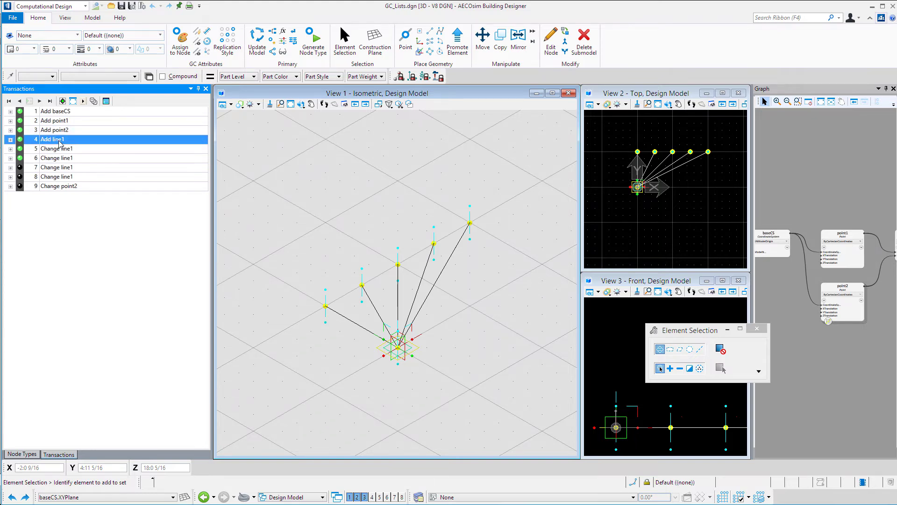
right_click(60, 142)
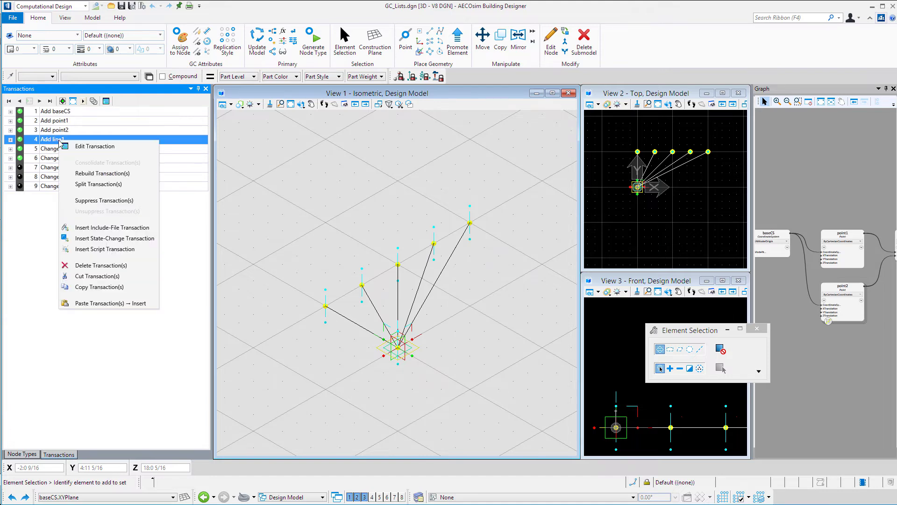
left_click(107, 304)
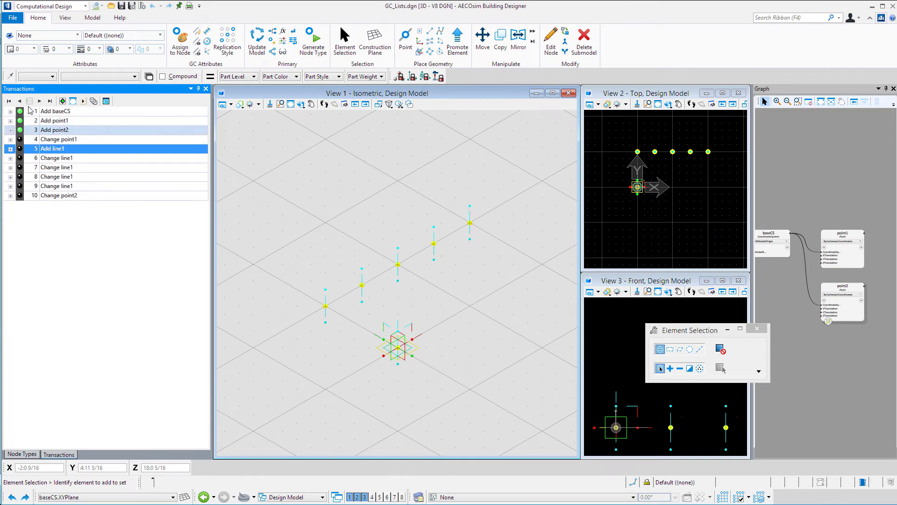
Rewind the model and replay the reordered transactions one at a time through the final Change point2 transaction.
left_click(9, 101)
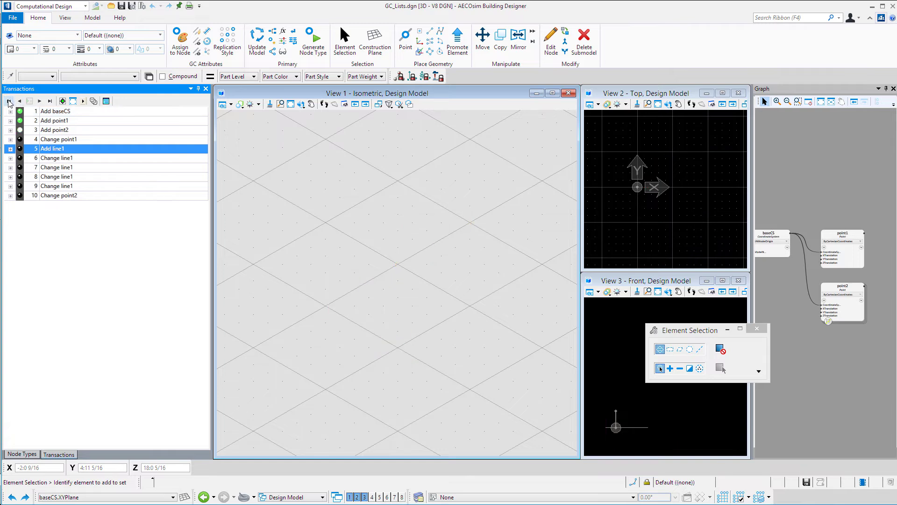
left_click(41, 101)
left_click(40, 101)
left_click(40, 101)
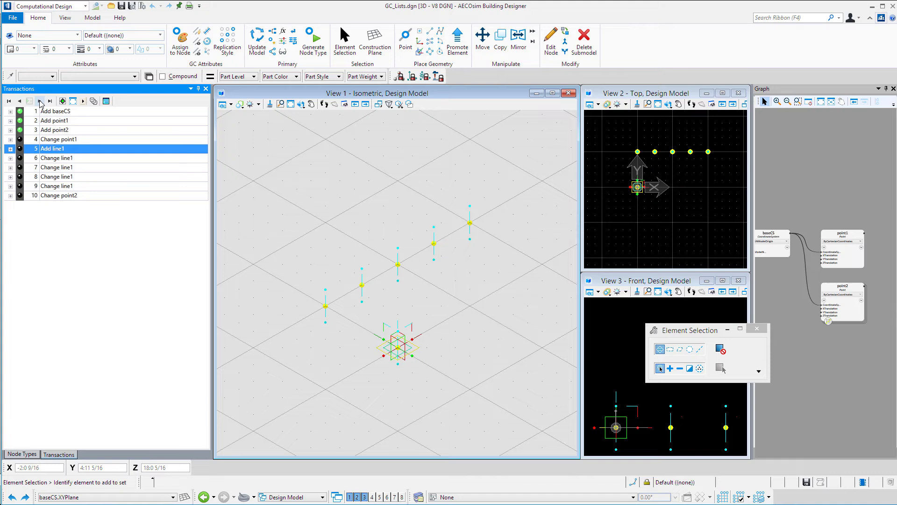
left_click(40, 101)
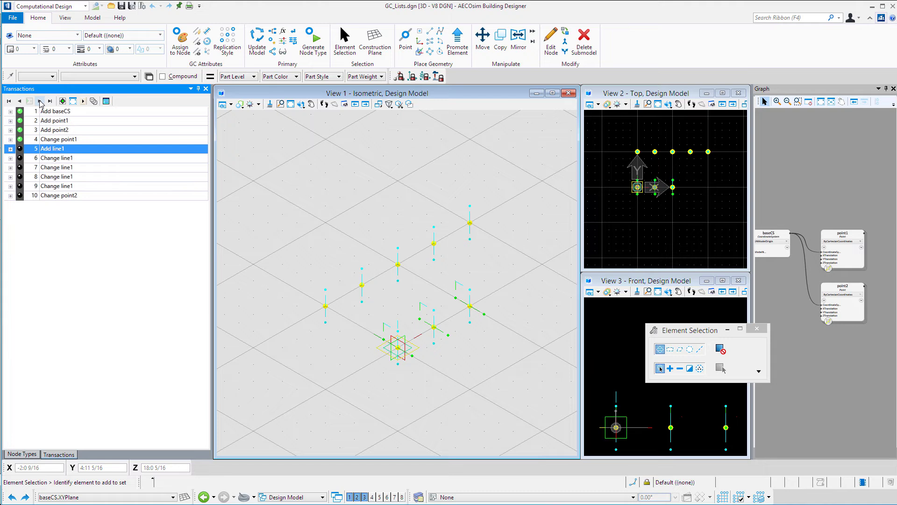
left_click(40, 101)
left_click(40, 101)
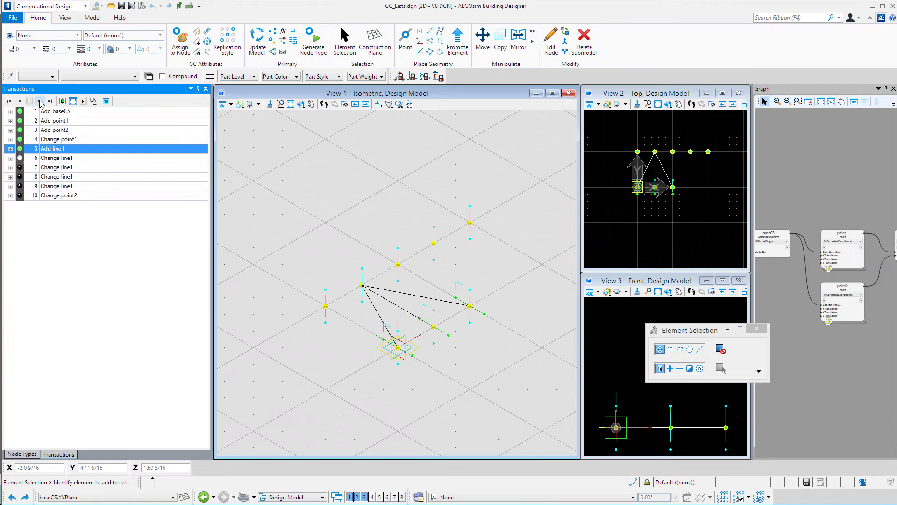
left_click(41, 101)
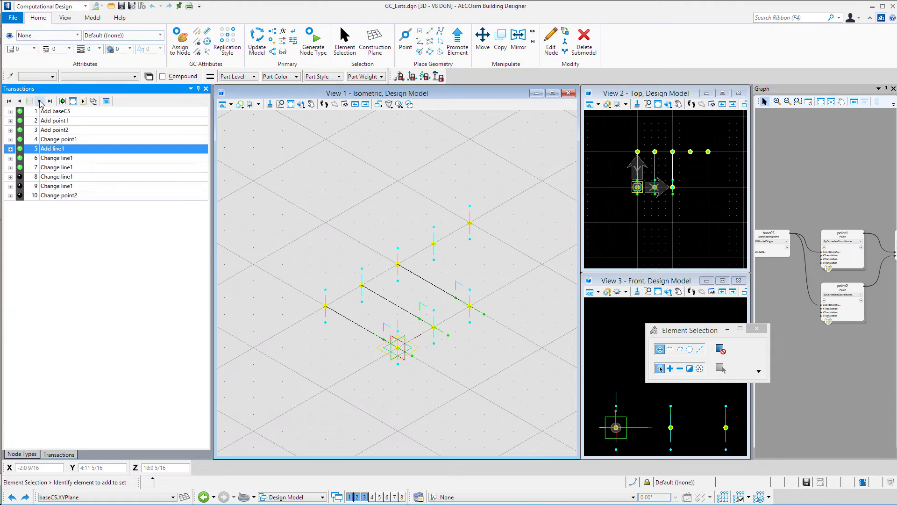
left_click(40, 101)
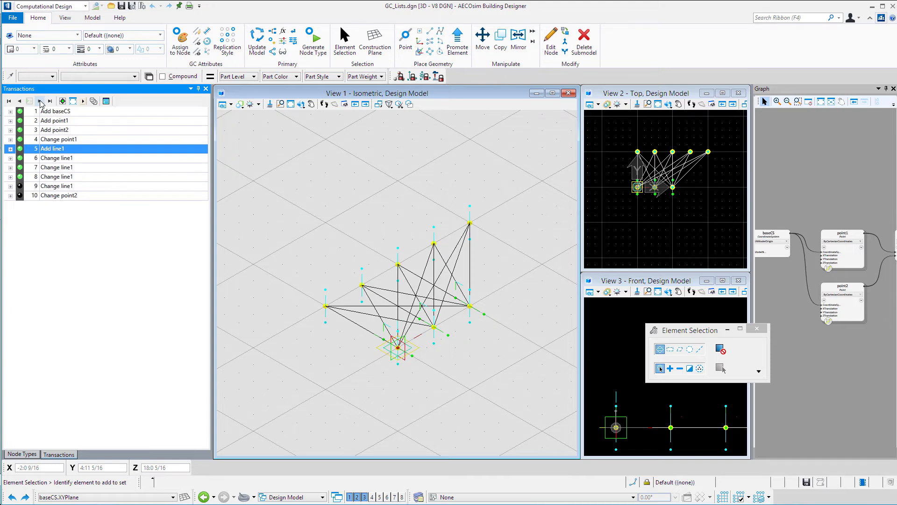
left_click(40, 100)
left_click(40, 101)
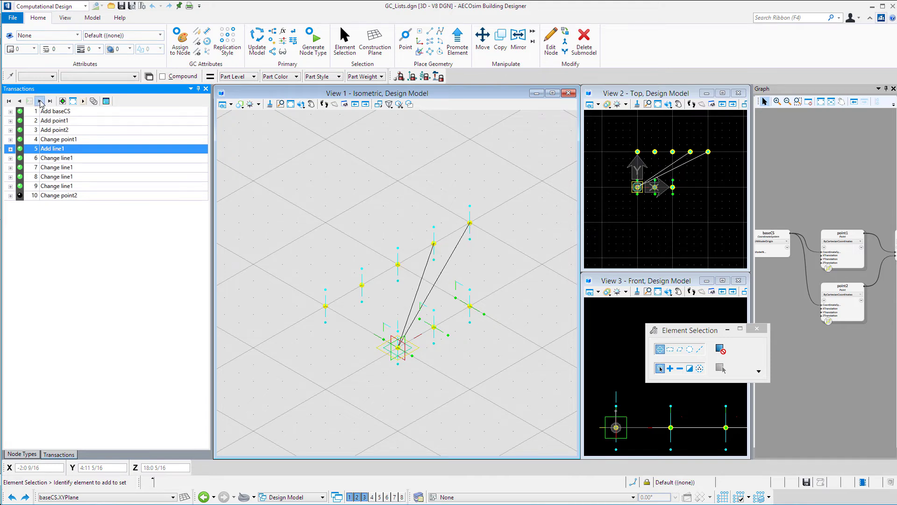
Rebuild all the transactions from Add baseCS through Change point2, accepting that the operation cannot be undone.
left_click(80, 112)
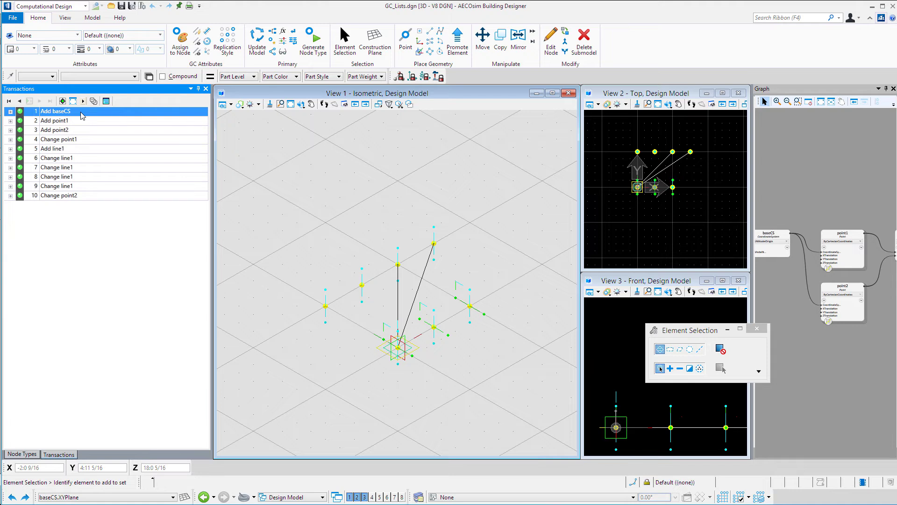
left_click(93, 195, "shift")
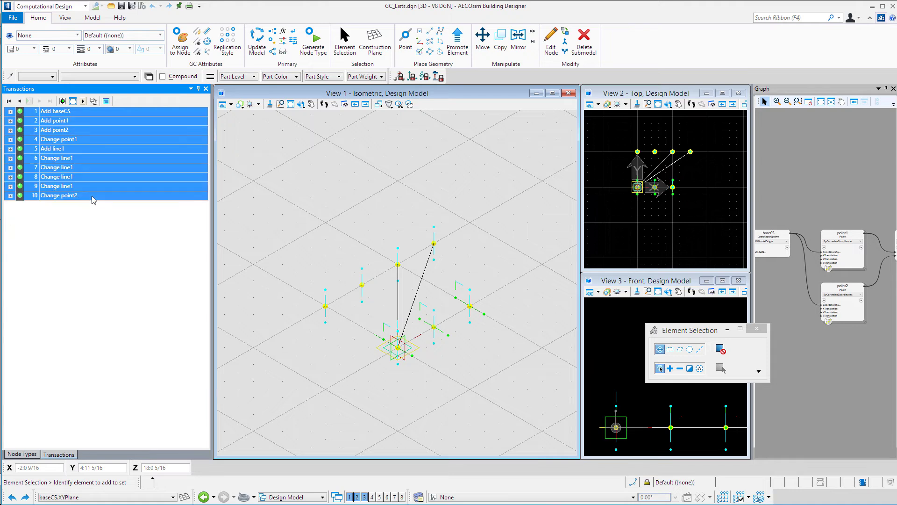
right_click(94, 198)
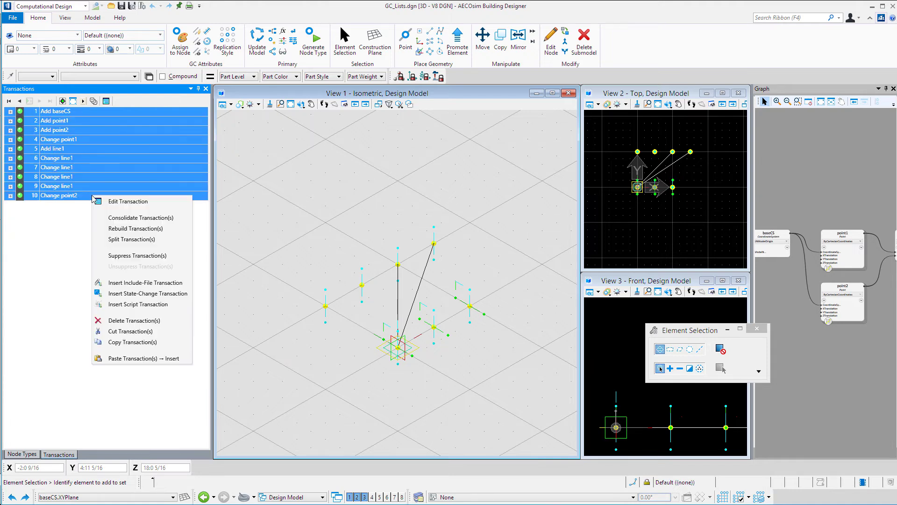
left_click(126, 229)
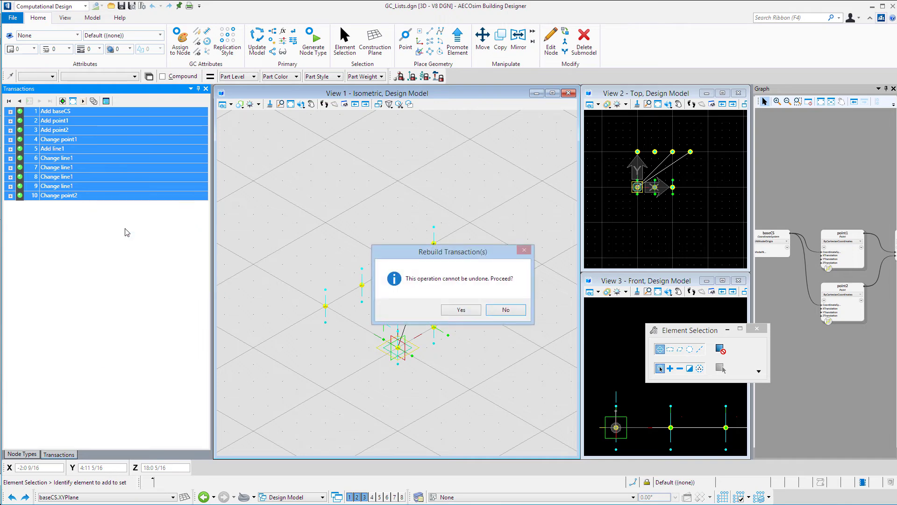
left_click(461, 310)
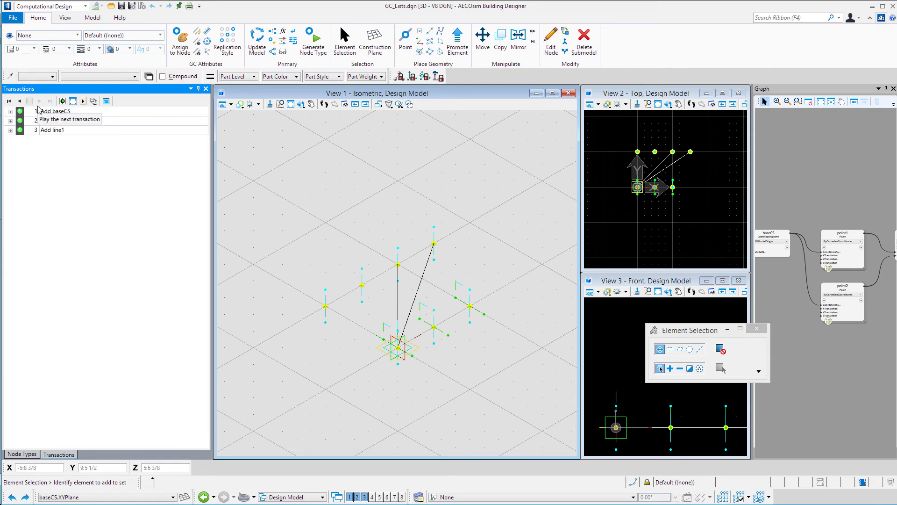
Rewind the model and replay the rebuilt baseCS, point1 and point2, and line1 transactions one at a time.
left_click(9, 102)
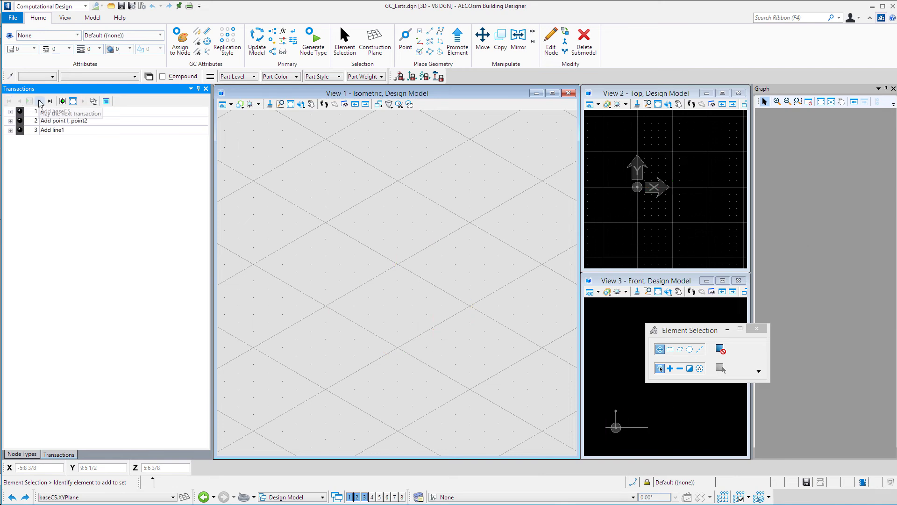
left_click(40, 102)
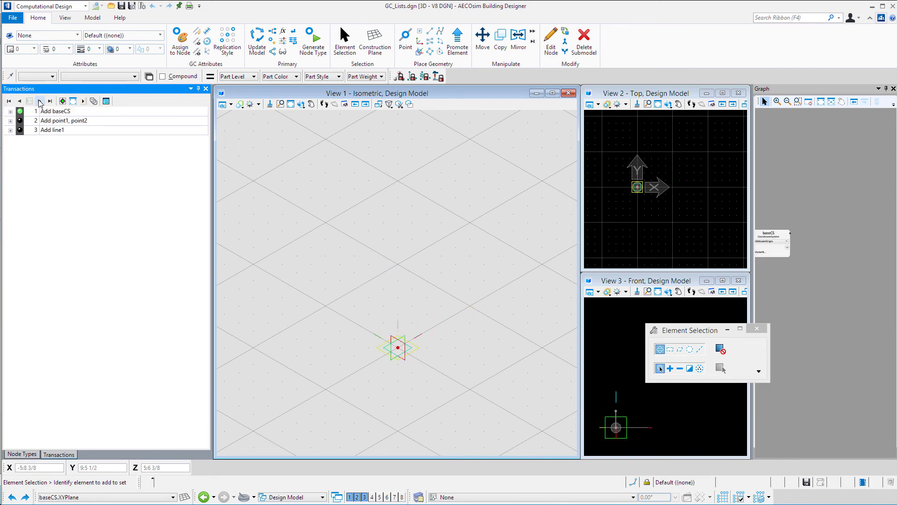
left_click(40, 102)
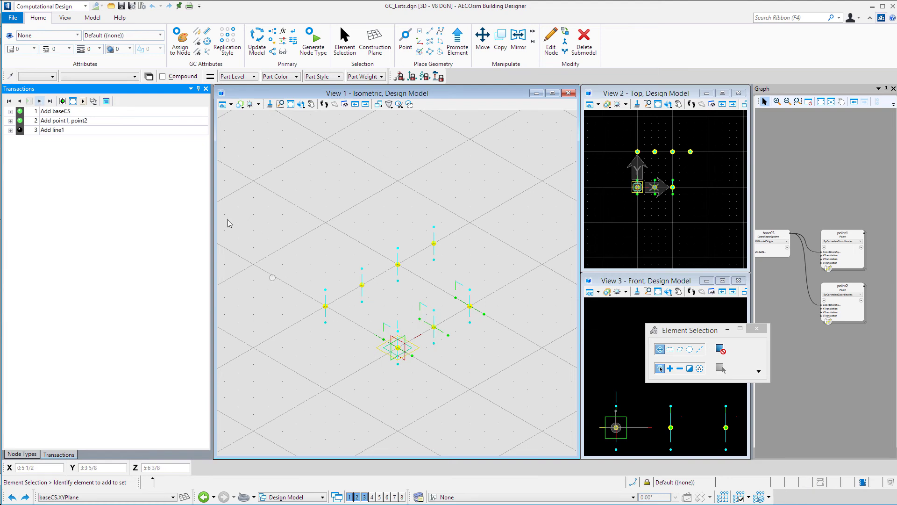
left_click(40, 102)
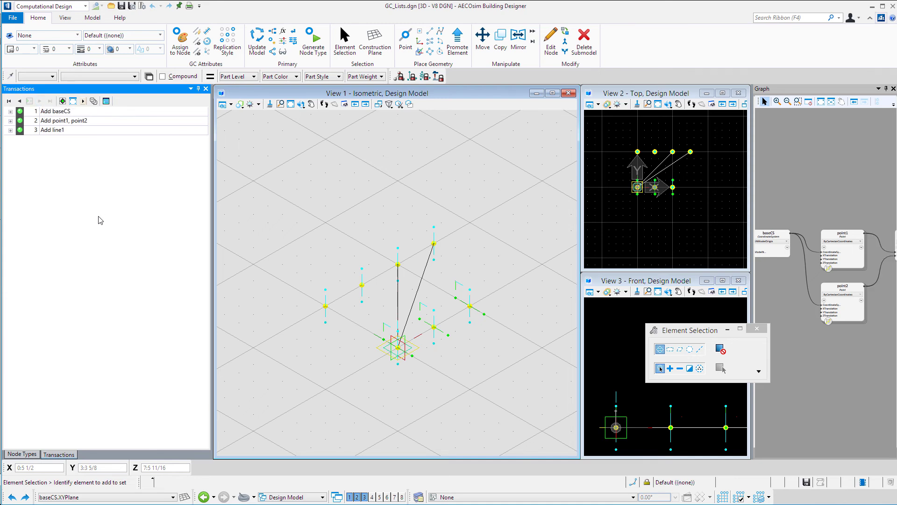
Examine the EndPoint input expression of the line1 node in the graph.
scroll(778, 319, "down", 3)
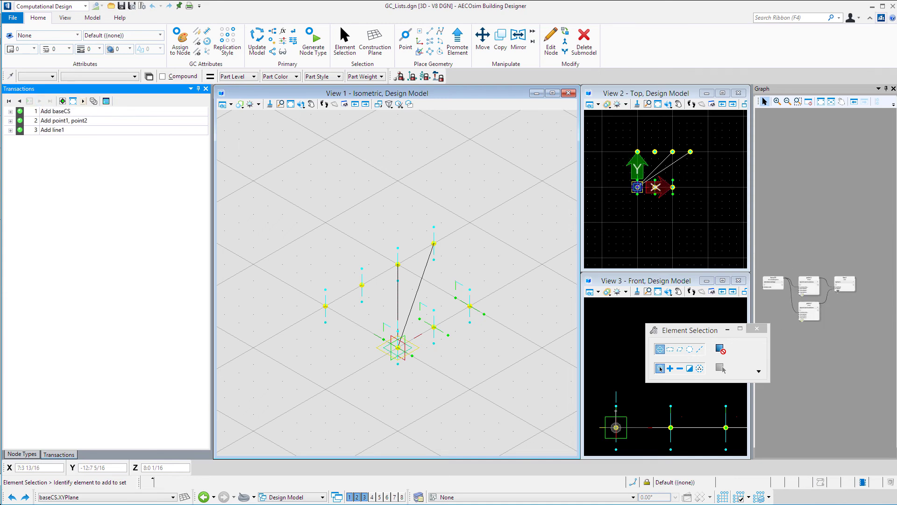
scroll(838, 290, "up", 3)
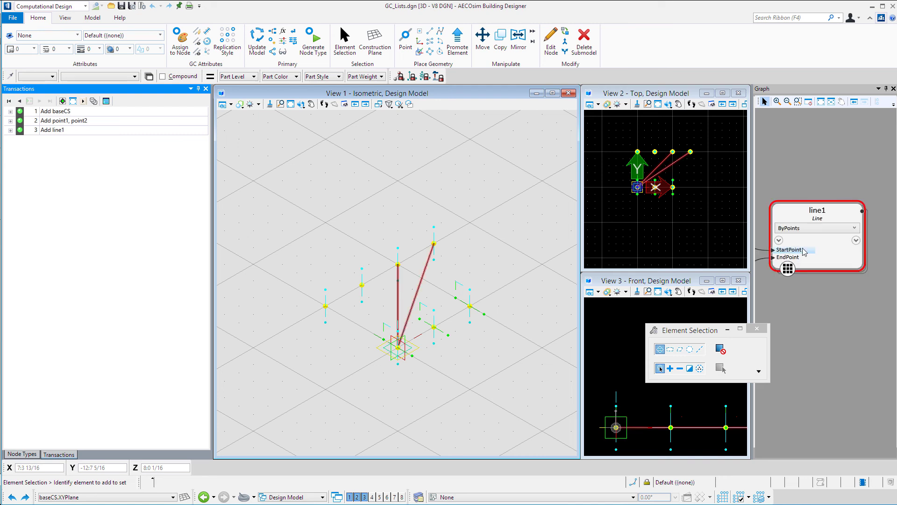
mouse_move(801, 257)
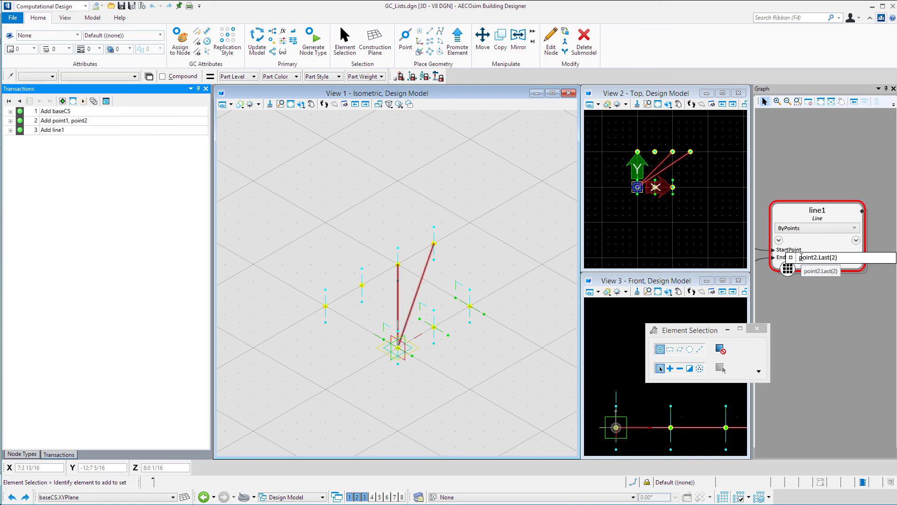
left_click(816, 311)
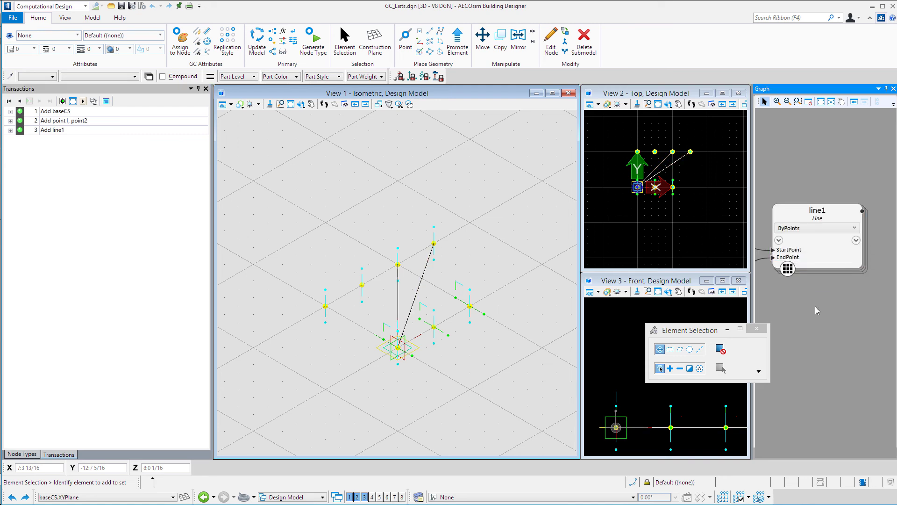